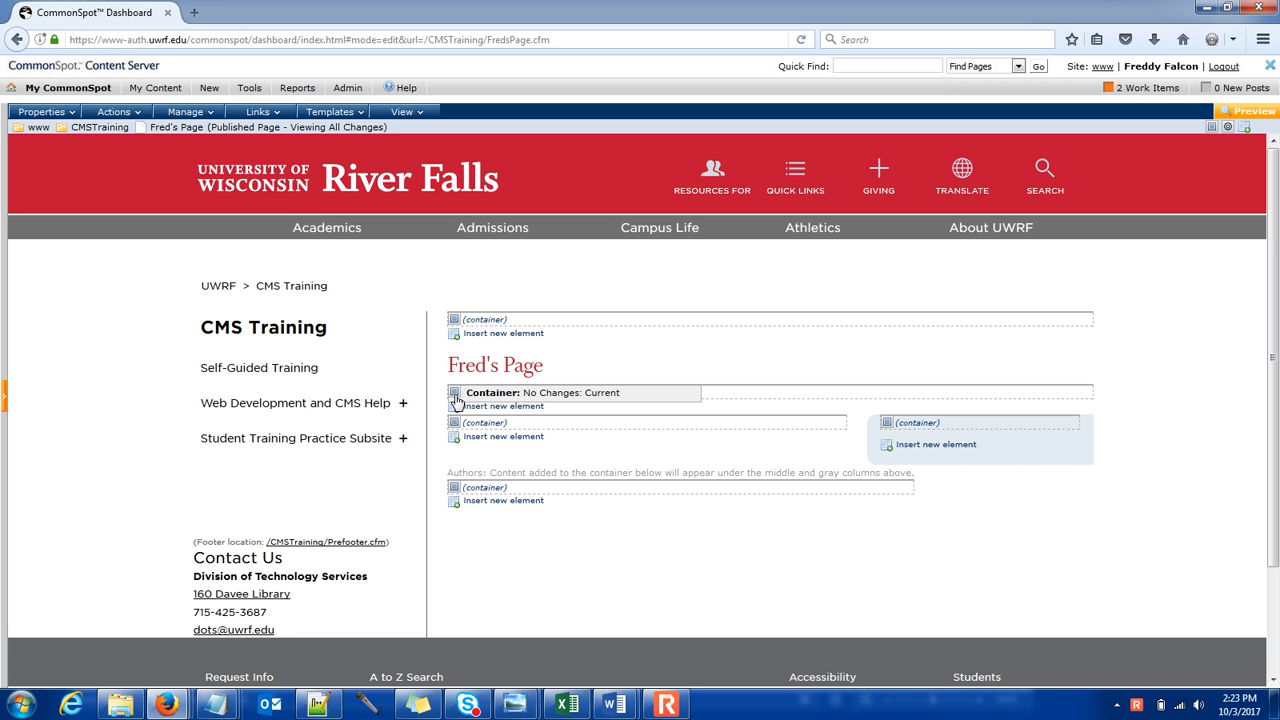
# Insert a Formatted Text Block (without header) element into the container directly beneath the page title.
pyautogui.click(455, 397)
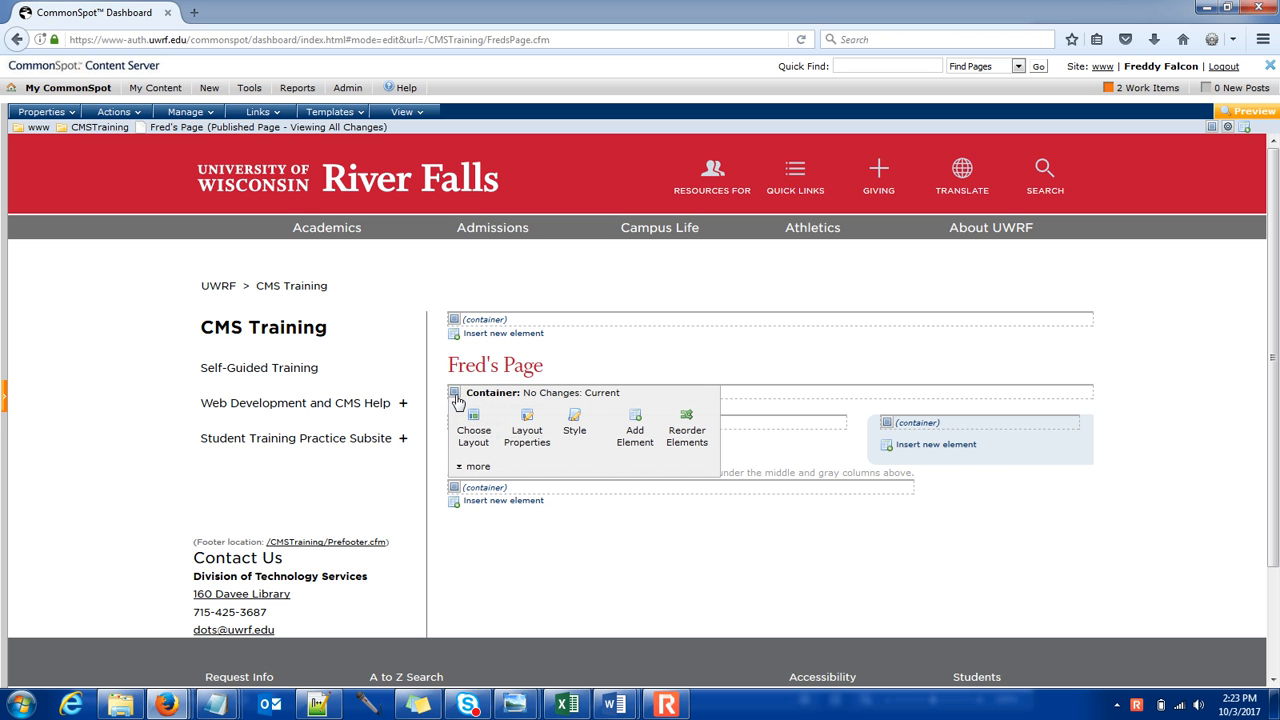
pyautogui.click(637, 432)
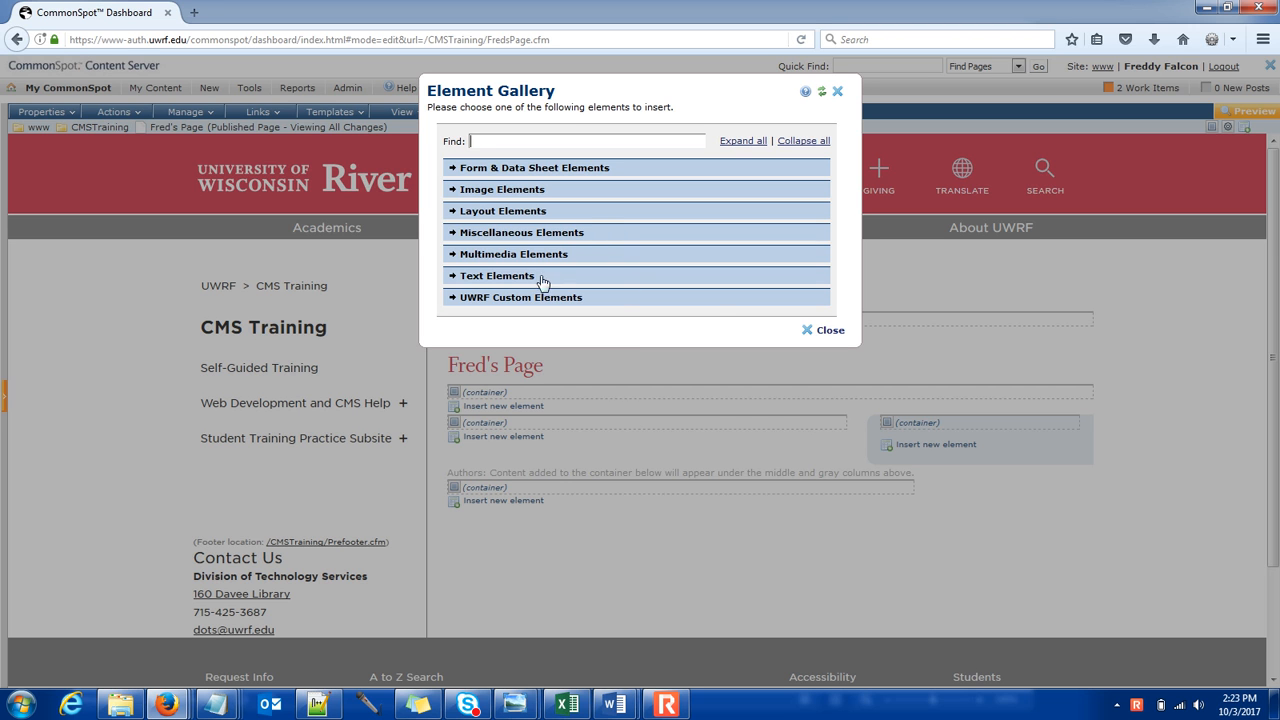
pyautogui.click(506, 280)
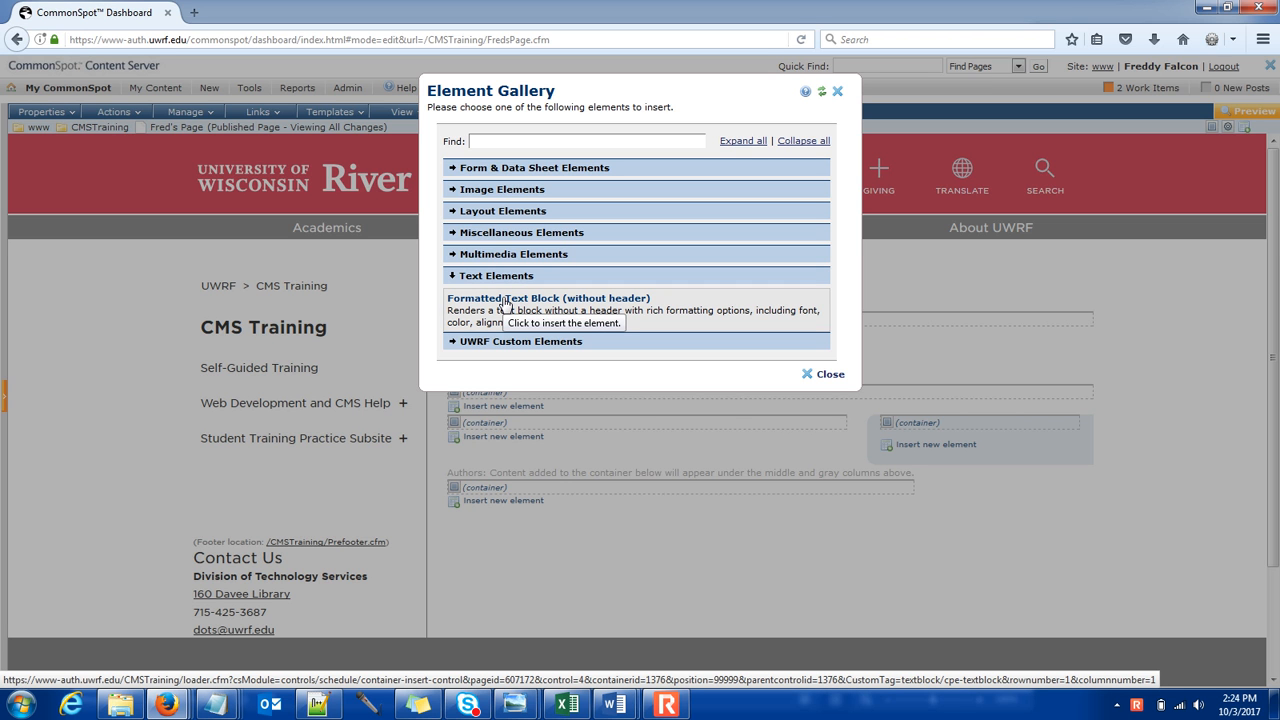
pyautogui.click(505, 299)
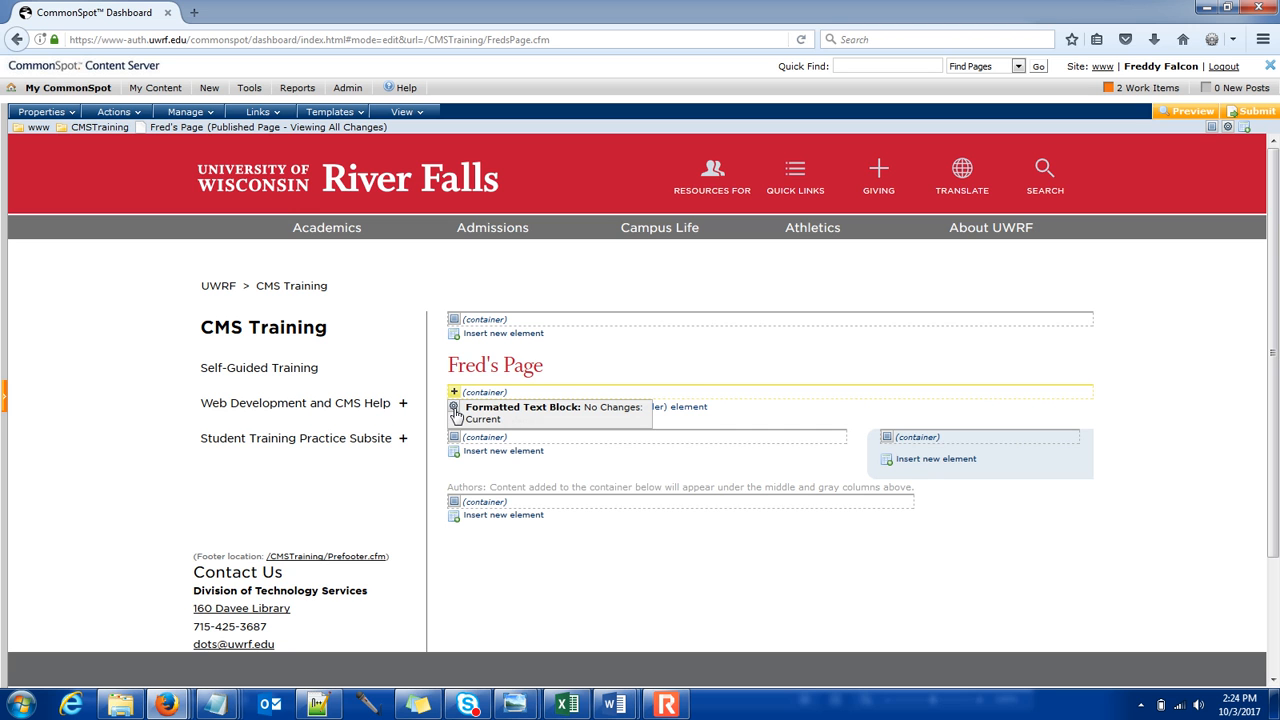
# Open the new text block's text for editing, enter "Hello World" and format it as Heading 2.
pyautogui.click(455, 411)
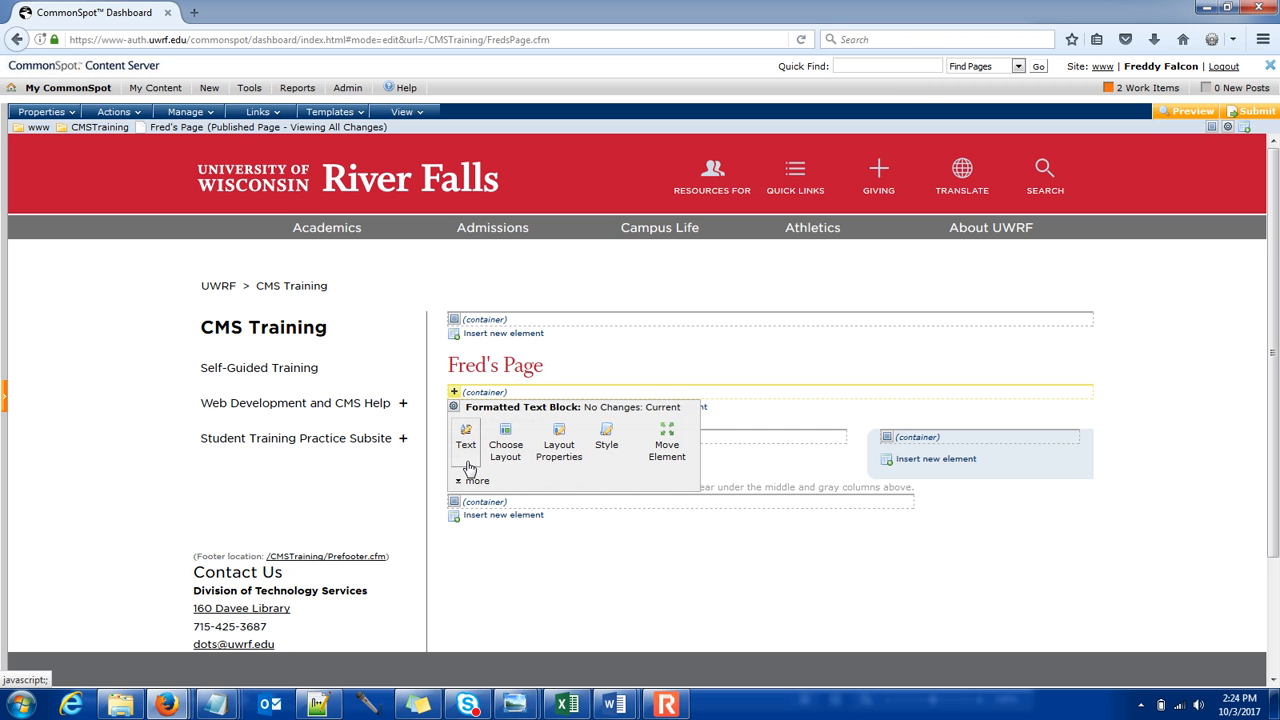
pyautogui.click(465, 440)
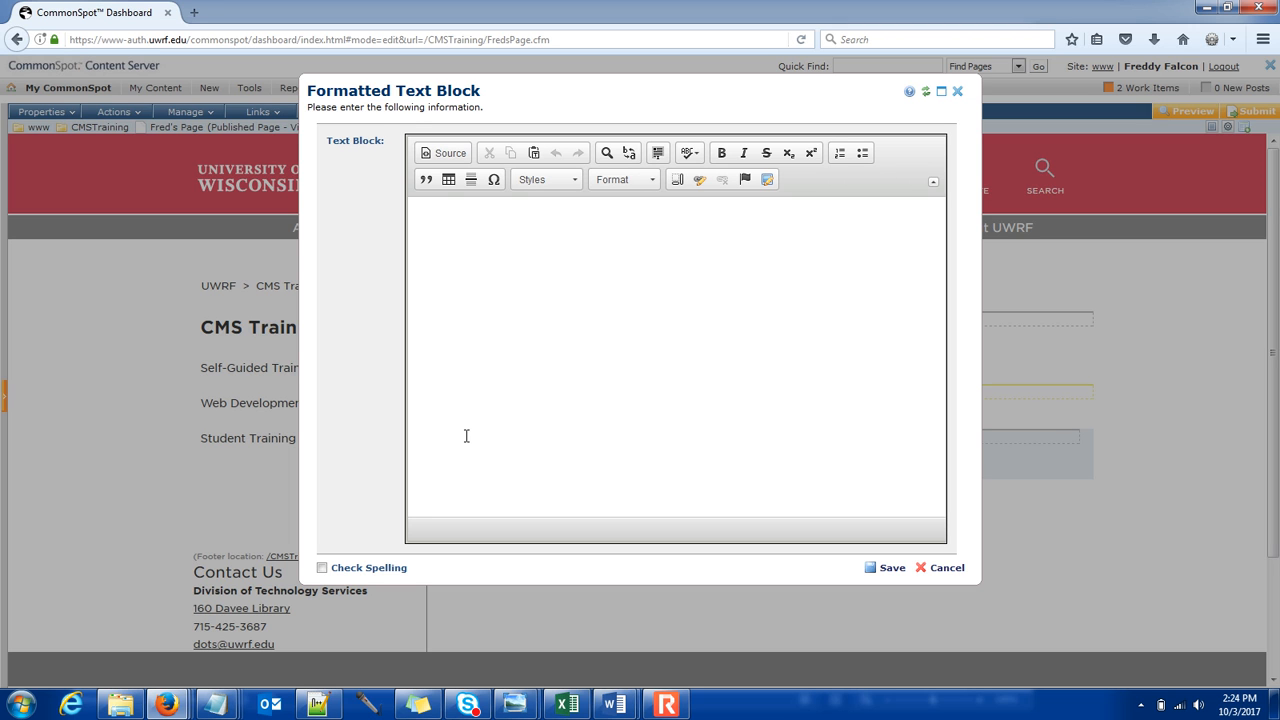
pyautogui.click(433, 223)
pyautogui.write('Hello World')
pyautogui.moveTo(478, 221); pyautogui.dragTo(411, 221)
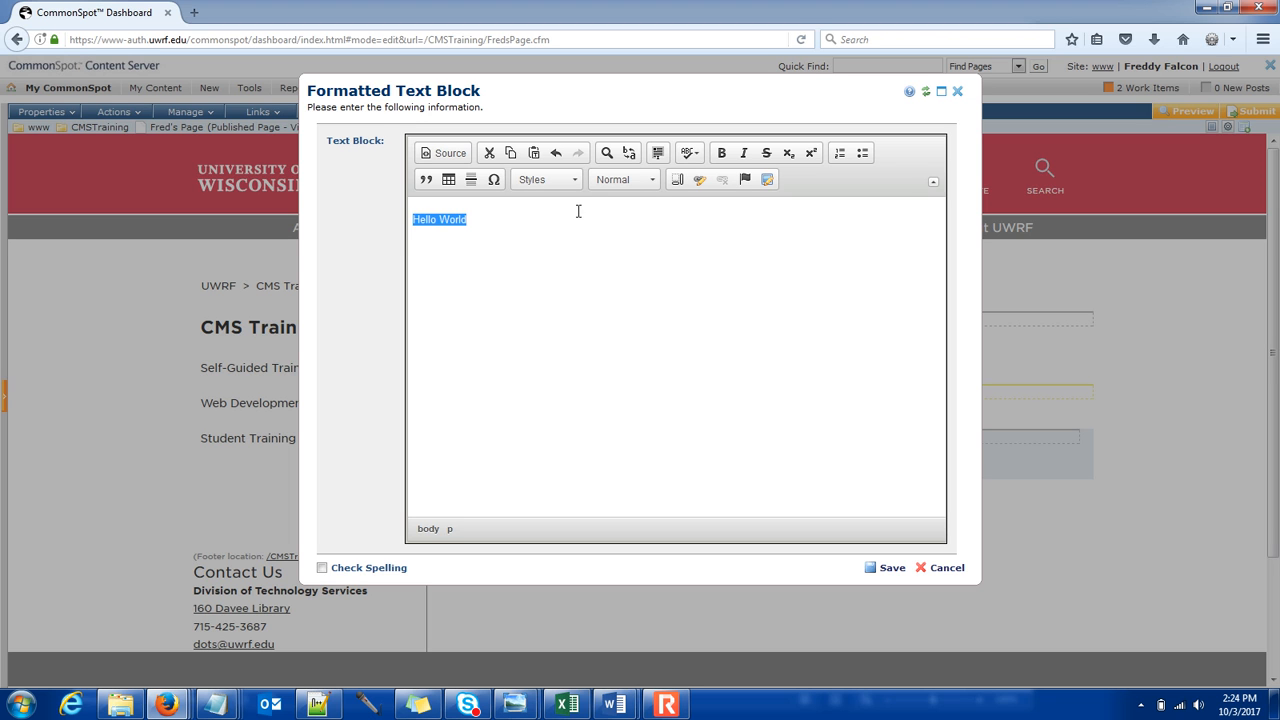
pyautogui.click(654, 182)
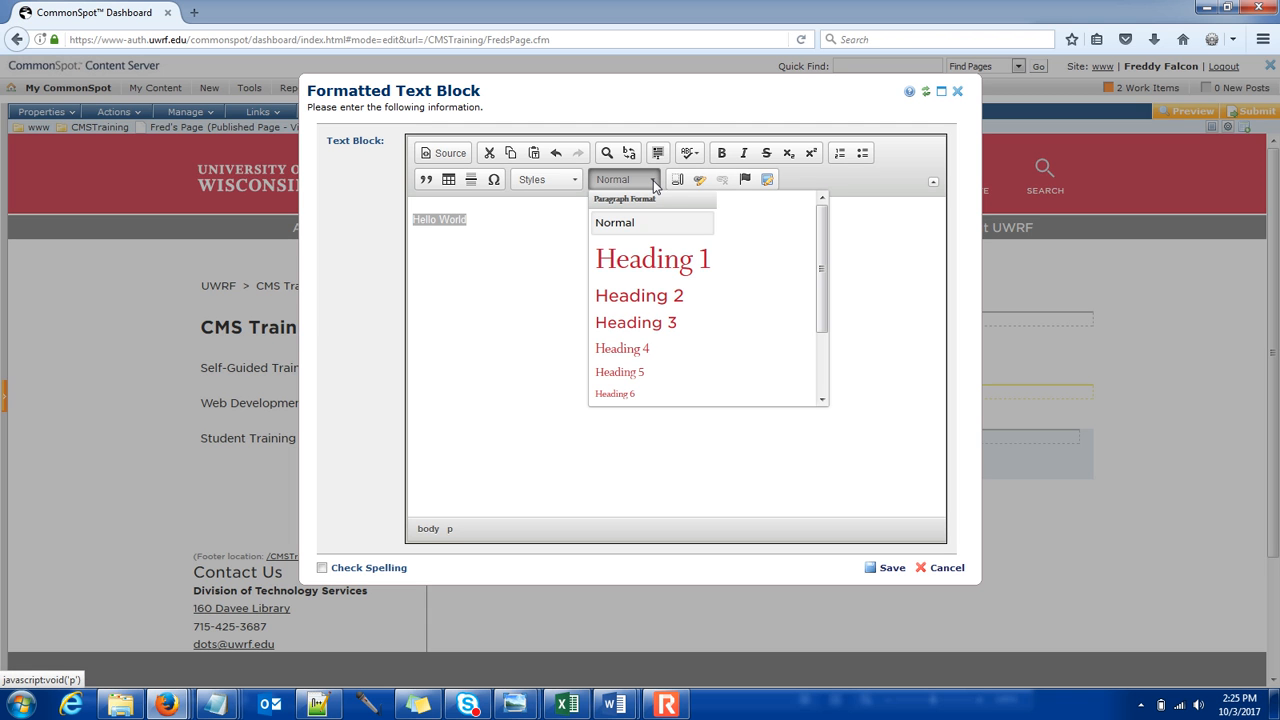
pyautogui.click(667, 307)
# Add the line "This is a sentence." below the heading, keeping its paragraph format as Normal.
pyautogui.click(561, 234)
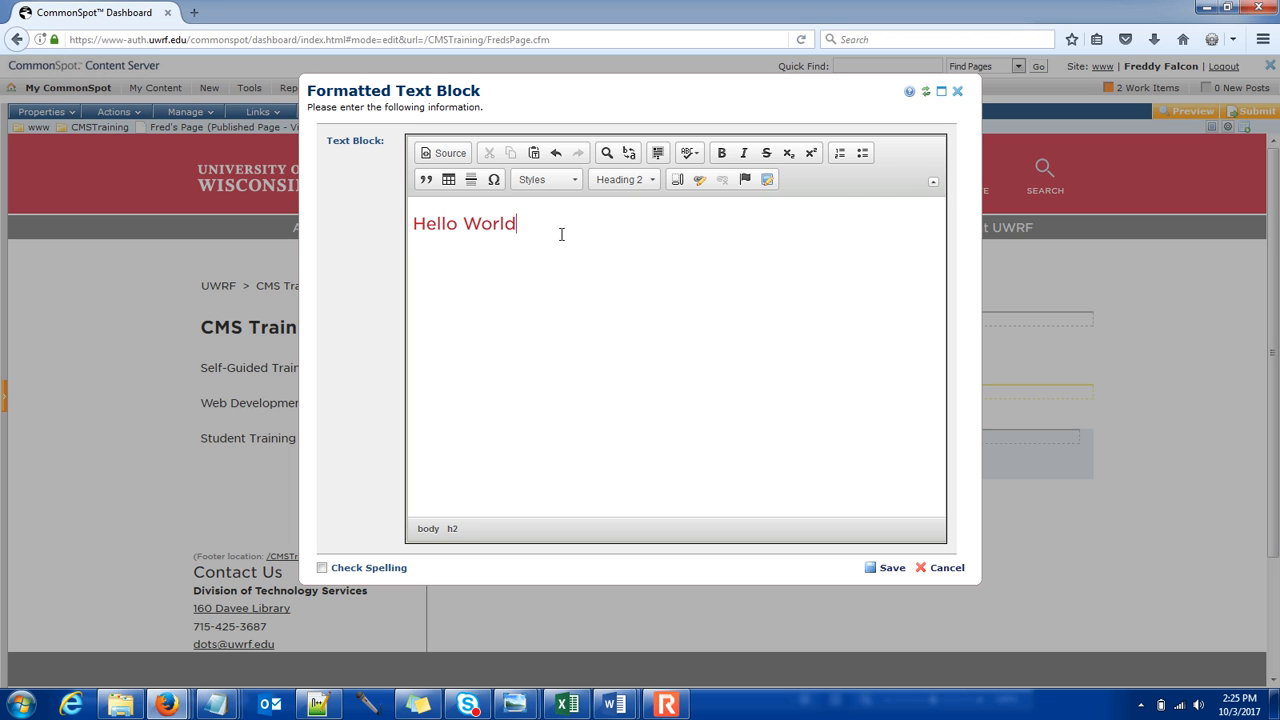
pyautogui.press('Return')
pyautogui.write('This is a sentence.')
pyautogui.moveTo(505, 241); pyautogui.dragTo(412, 241)
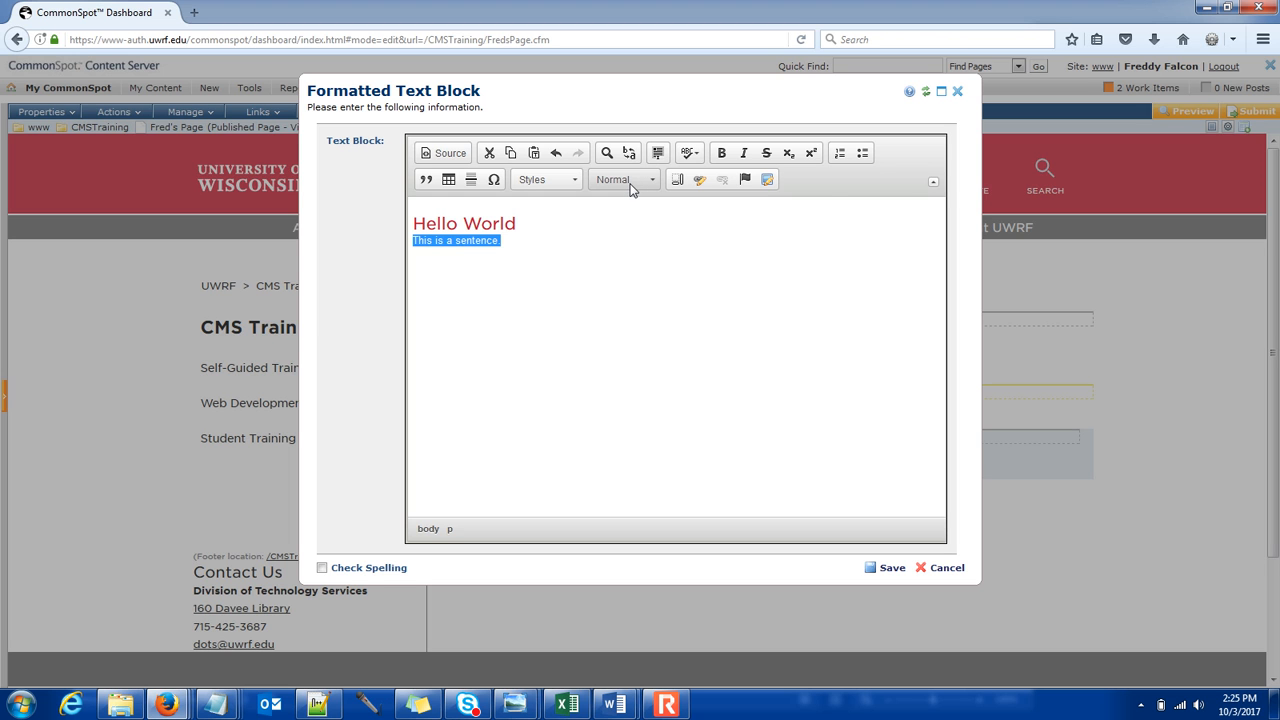
pyautogui.click(631, 180)
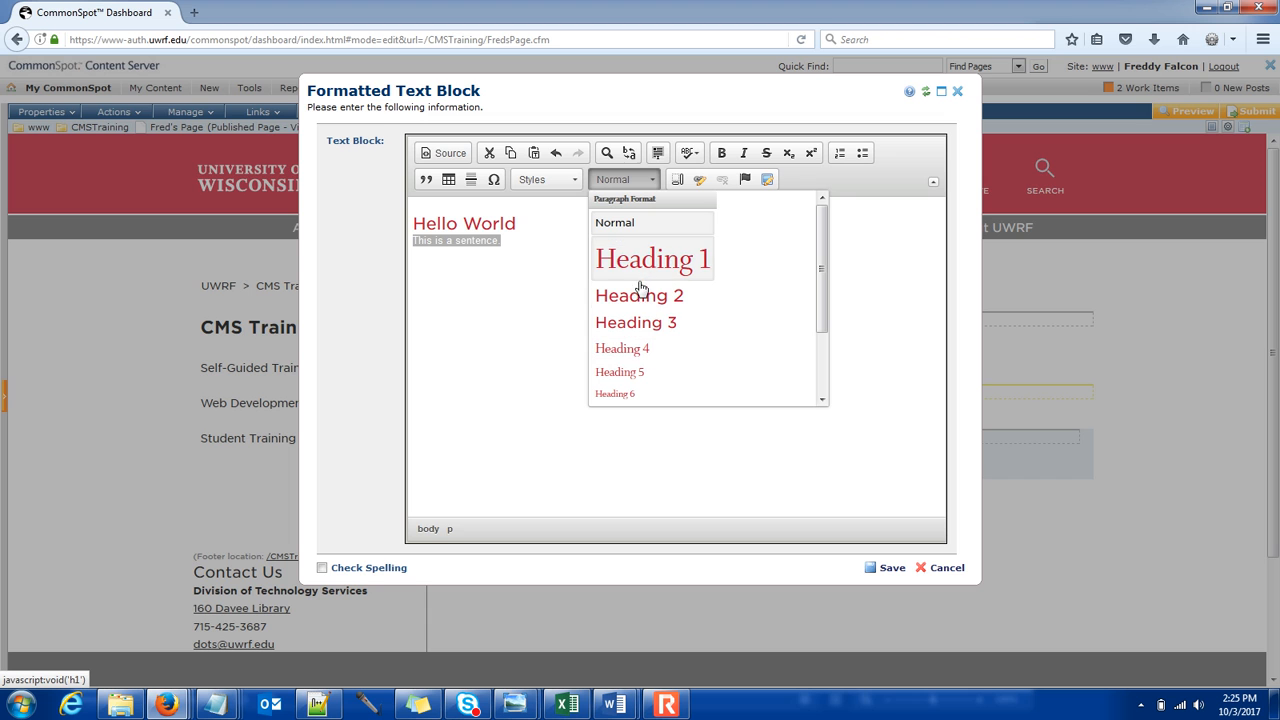
pyautogui.click(651, 180)
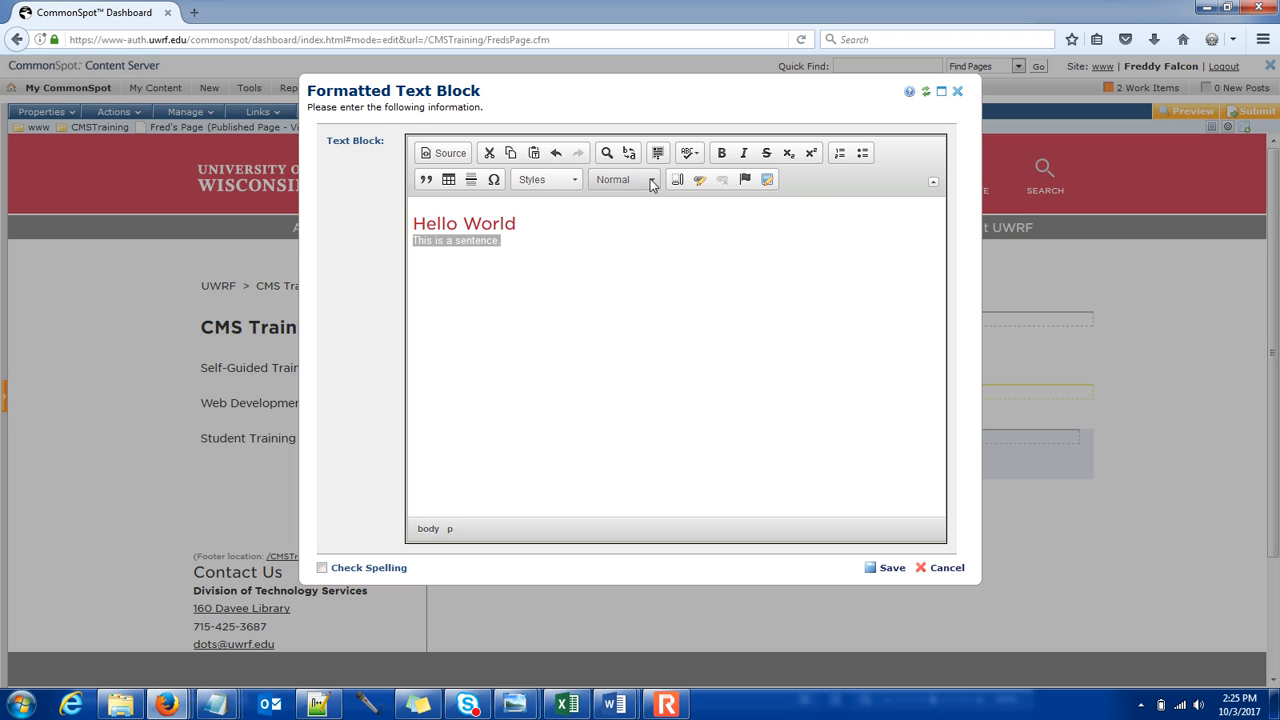
# Add a paragraph reading "Red Blue Orange Green" below the sentence and turn it into a bulleted list.
pyautogui.click(526, 245)
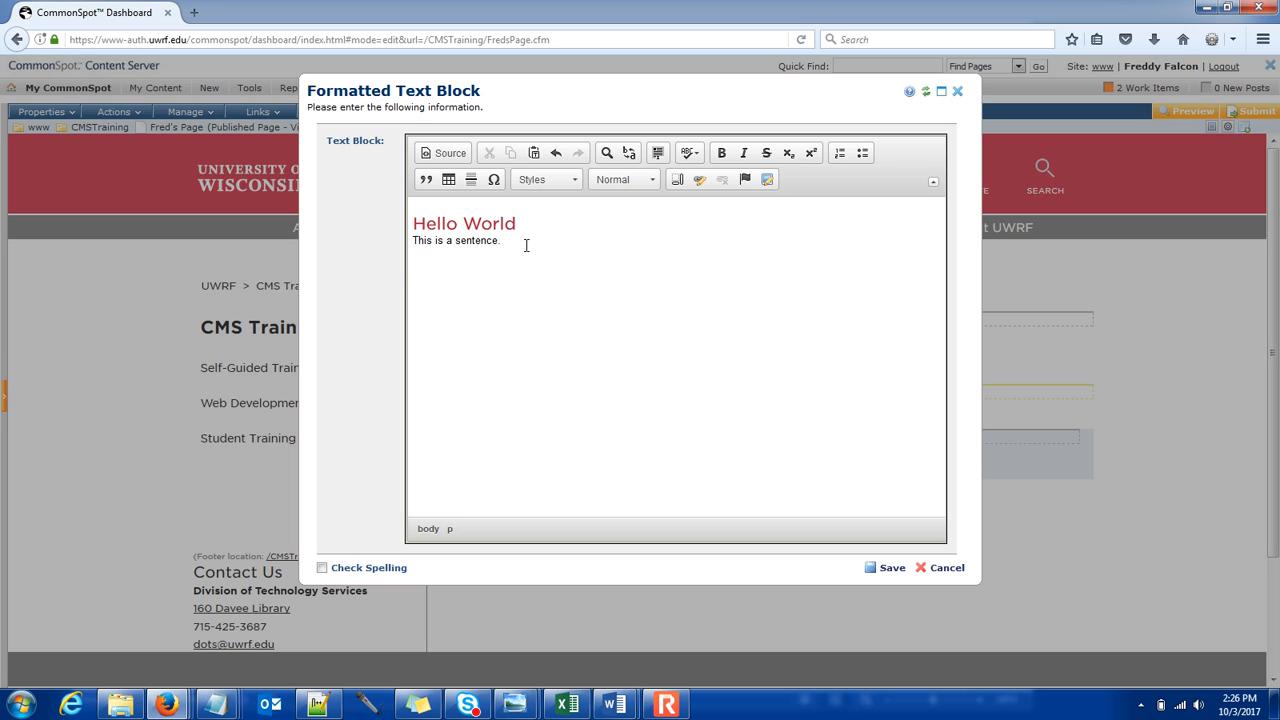
pyautogui.write('Red Blue Orange Green')
pyautogui.moveTo(526, 268); pyautogui.dragTo(400, 270)
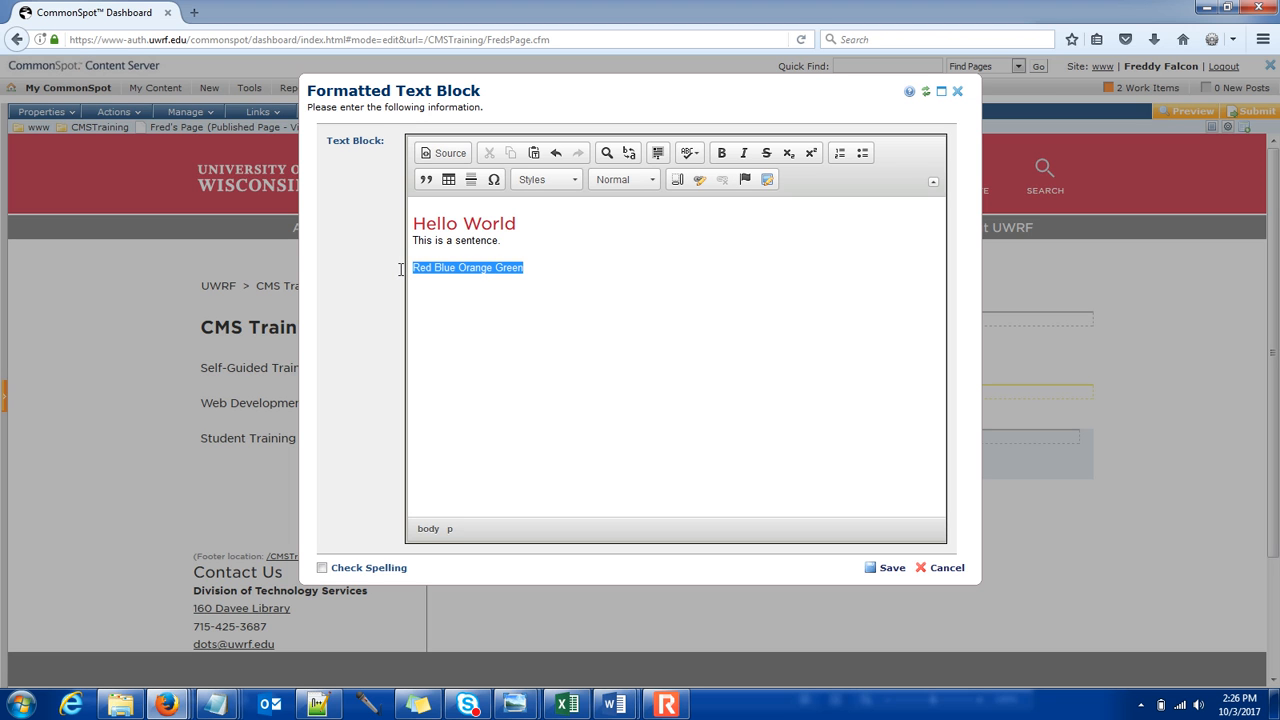
pyautogui.click(863, 155)
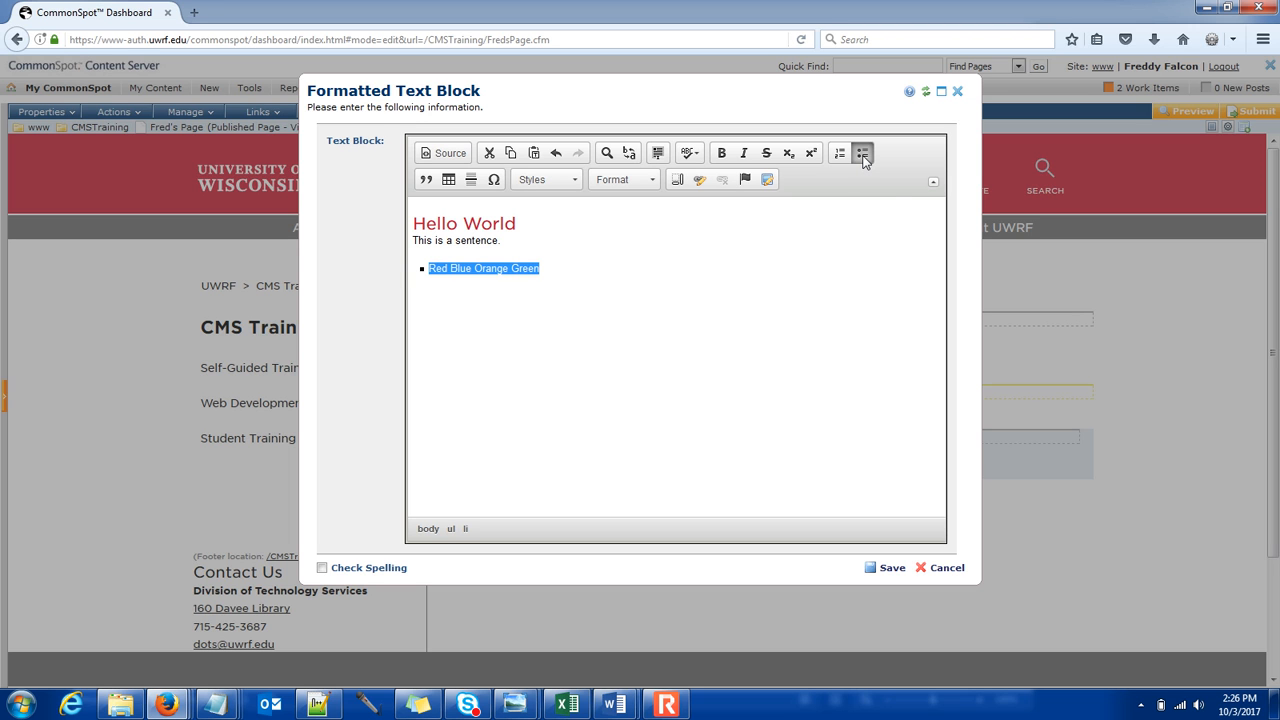
# Split the bulleted line into separate bullets for Red, Blue, Orange and Green.
pyautogui.click(460, 270)
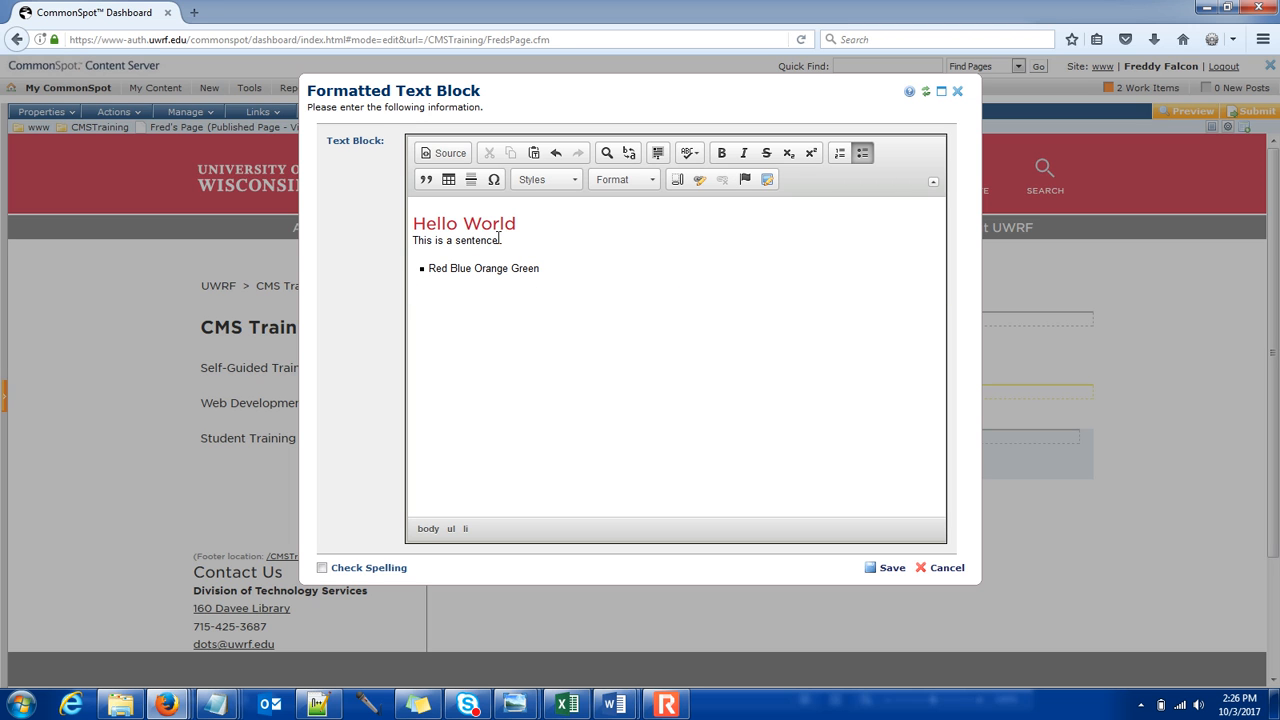
pyautogui.press('Right')
pyautogui.press('Return')
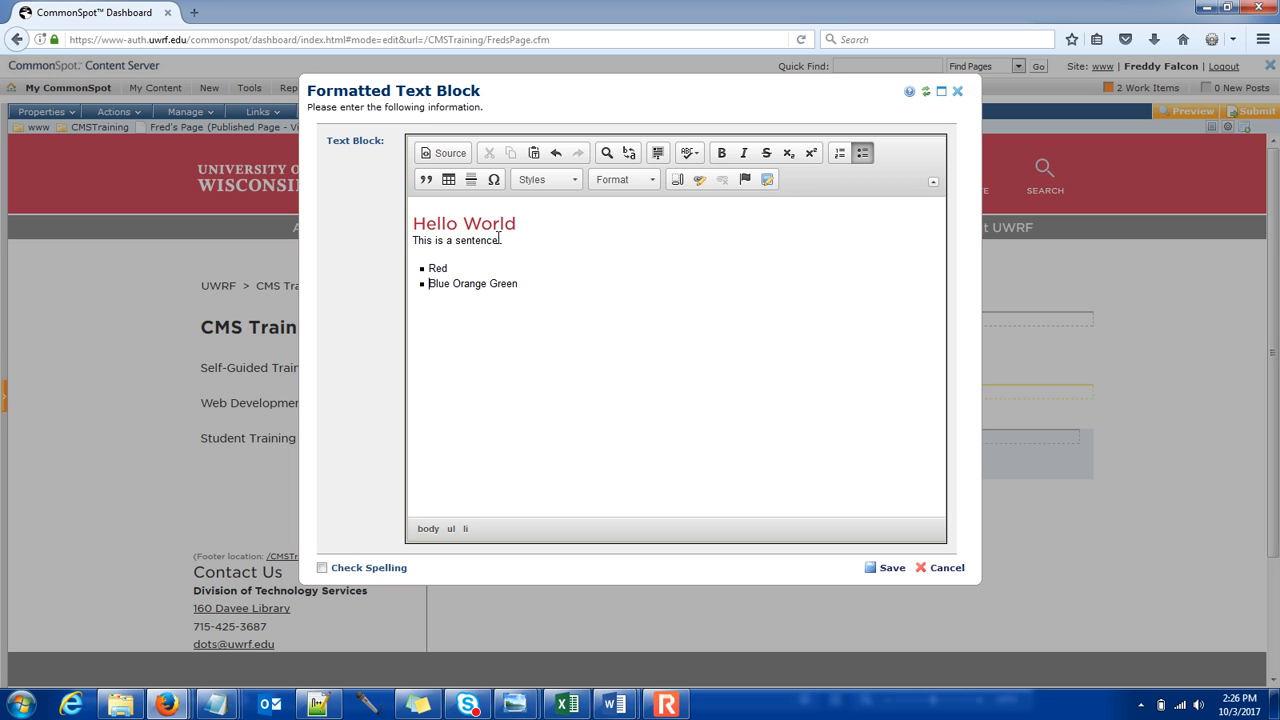
pyautogui.press('Right')
pyautogui.press('Right')
pyautogui.press('Right')
pyautogui.press('Right')
pyautogui.press('Right')
pyautogui.press('Return')
pyautogui.press('Right')
pyautogui.press('Right')
pyautogui.press('Right')
pyautogui.press('Right')
pyautogui.press('Return')
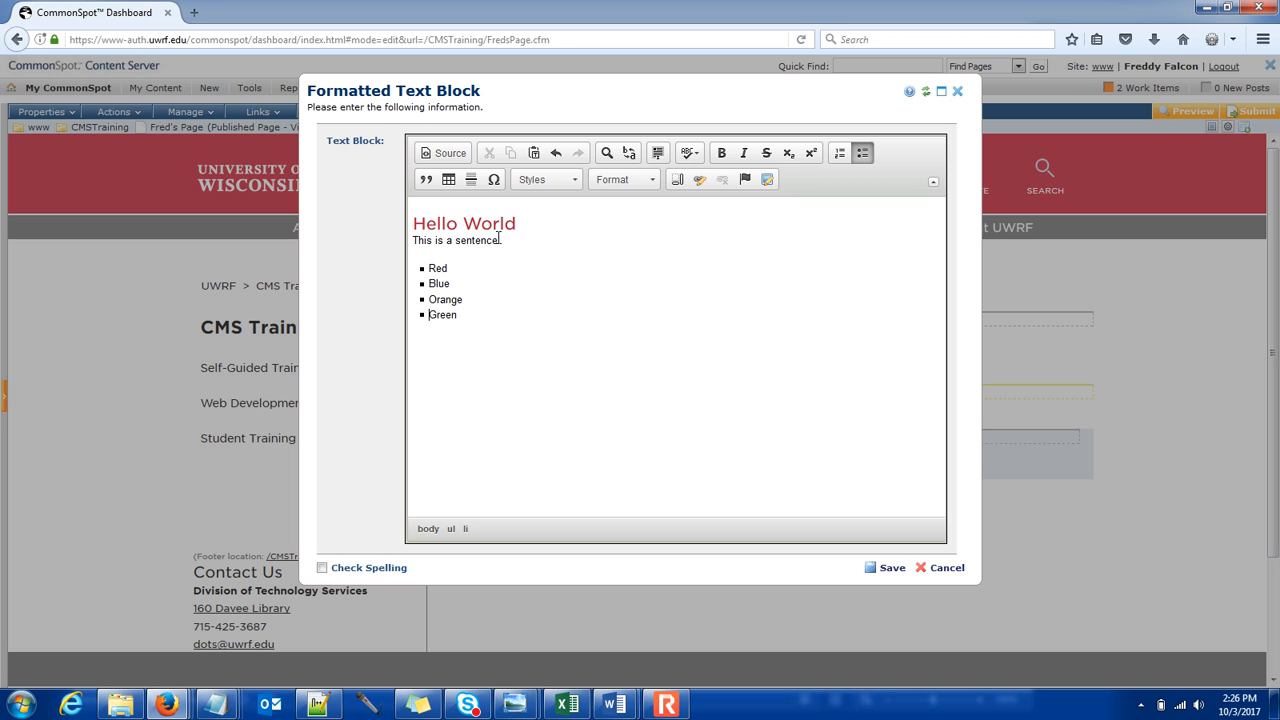
# Add "Purple" as a bullet after Green and end the list with a new normal paragraph.
pyautogui.press('Right')
pyautogui.press('Right')
pyautogui.press('Right')
pyautogui.write('Purple')
pyautogui.press('Return')
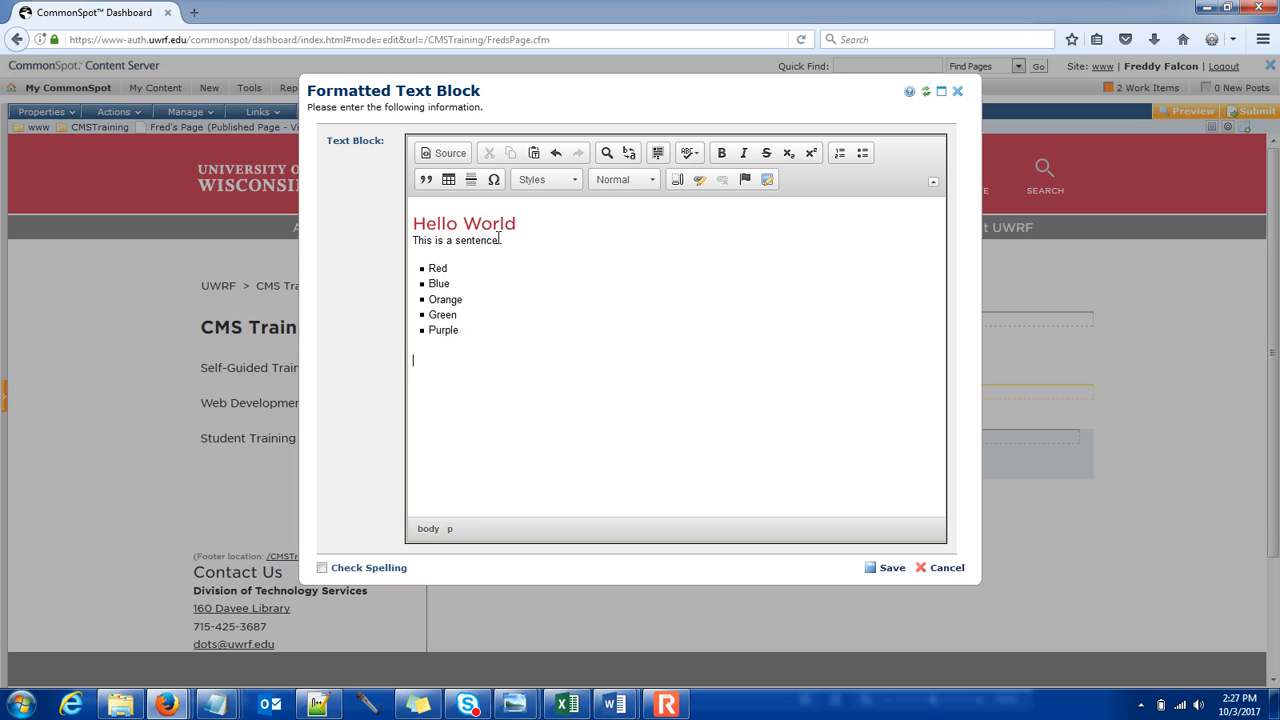
# Enter "This is another sentence." below the list, followed by a separate paragraph reading "Next paragraph.".
pyautogui.write('This is a nother sentence.')
pyautogui.press('Return')
pyautogui.write('Next paragraph')
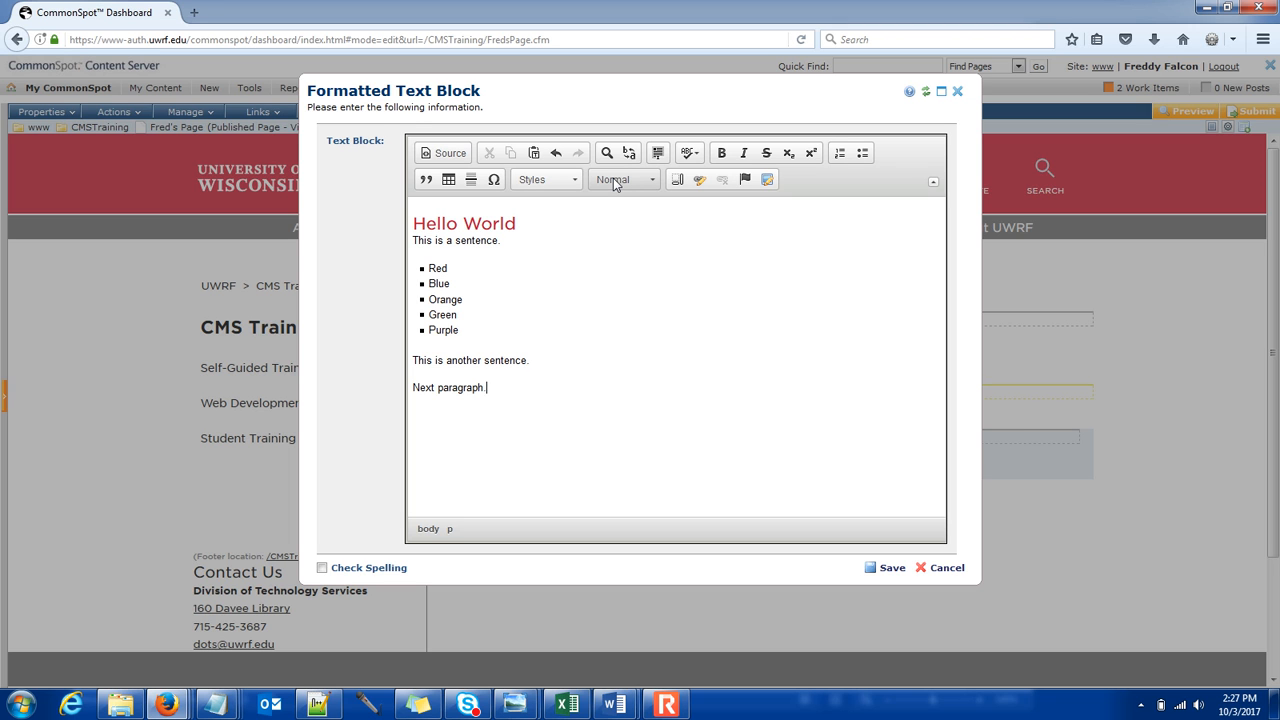
# Check the text block's HTML source, return to the formatted view and save the block.
pyautogui.click(446, 153)
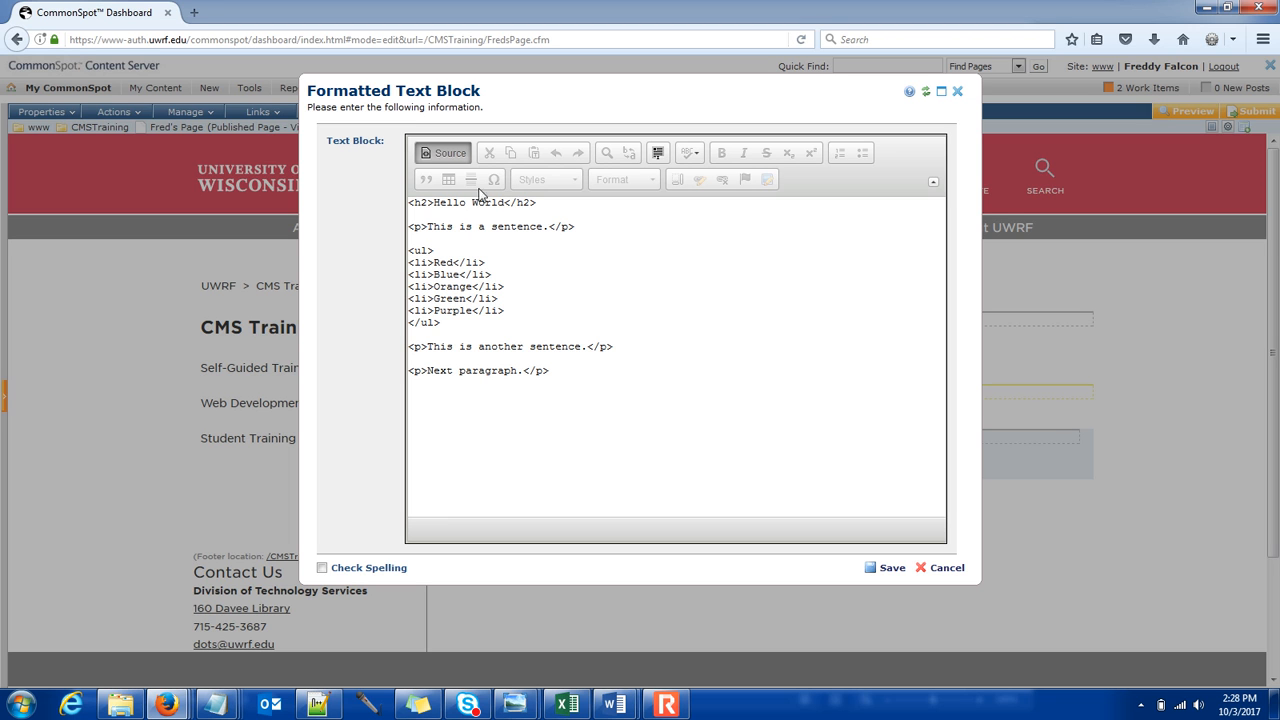
pyautogui.click(449, 153)
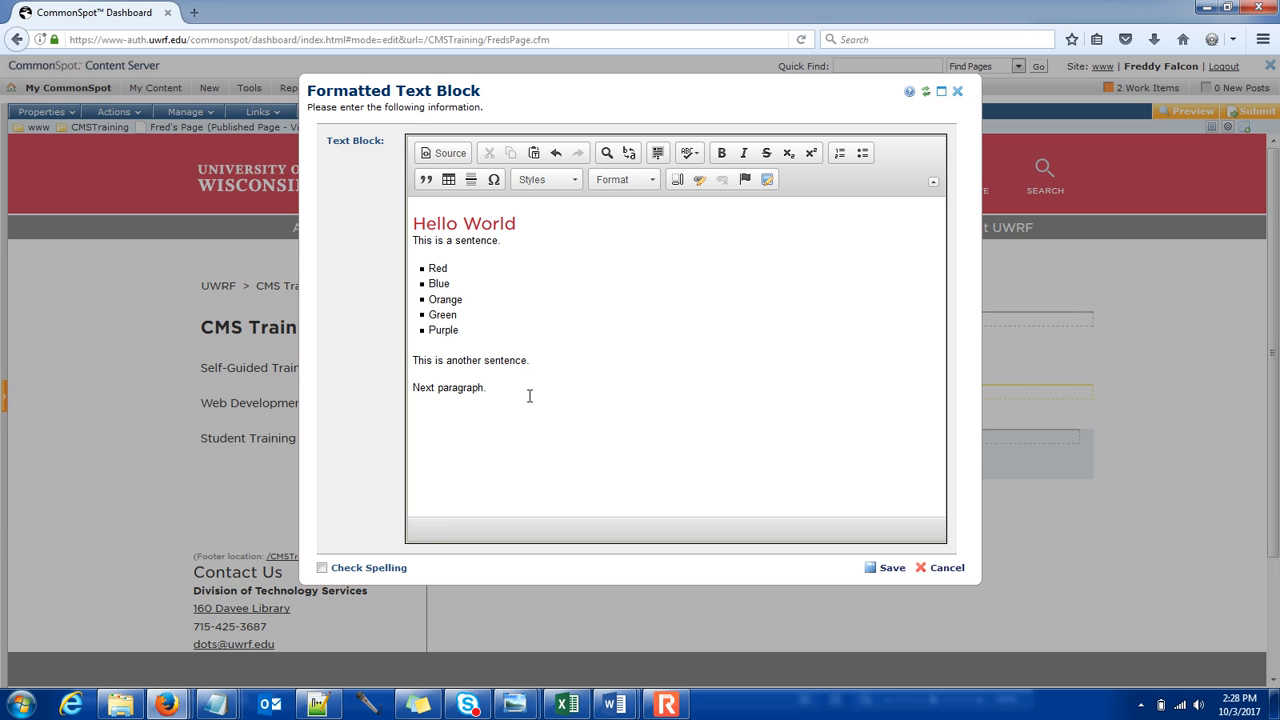
pyautogui.click(892, 569)
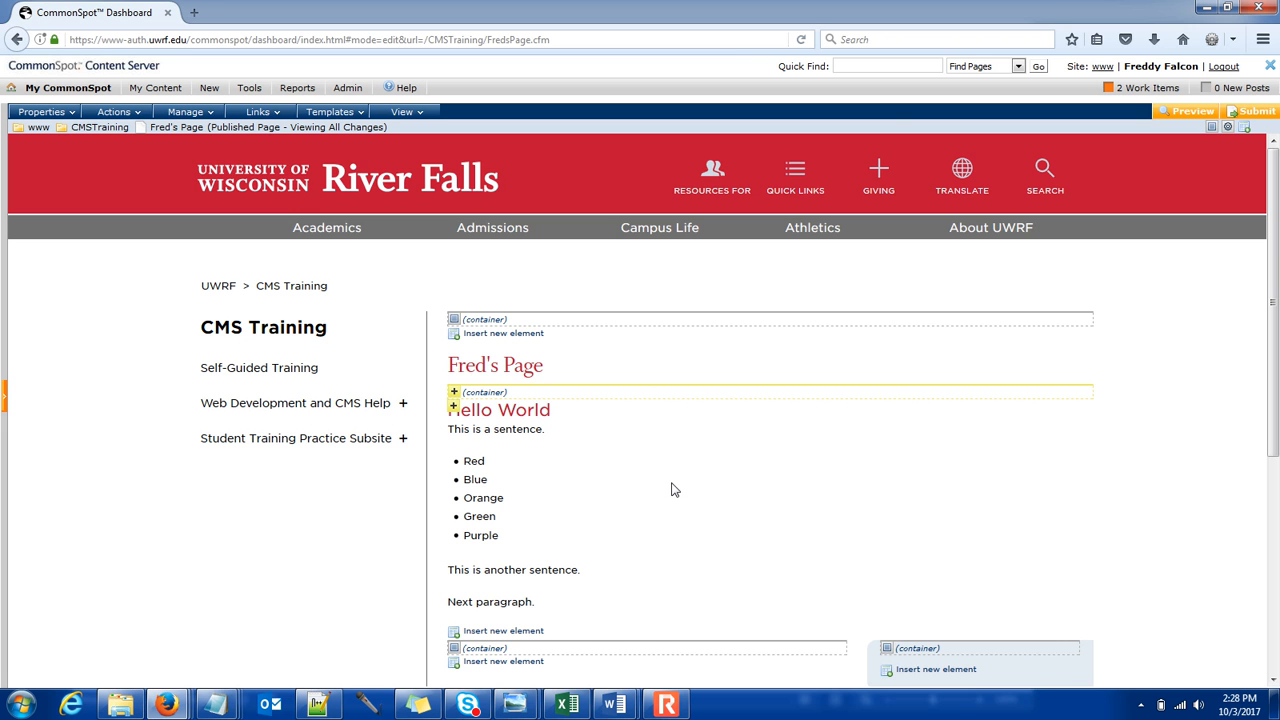
# Submit all page changes for publication with the CMSTraining approval and the default options.
pyautogui.click(1257, 111)
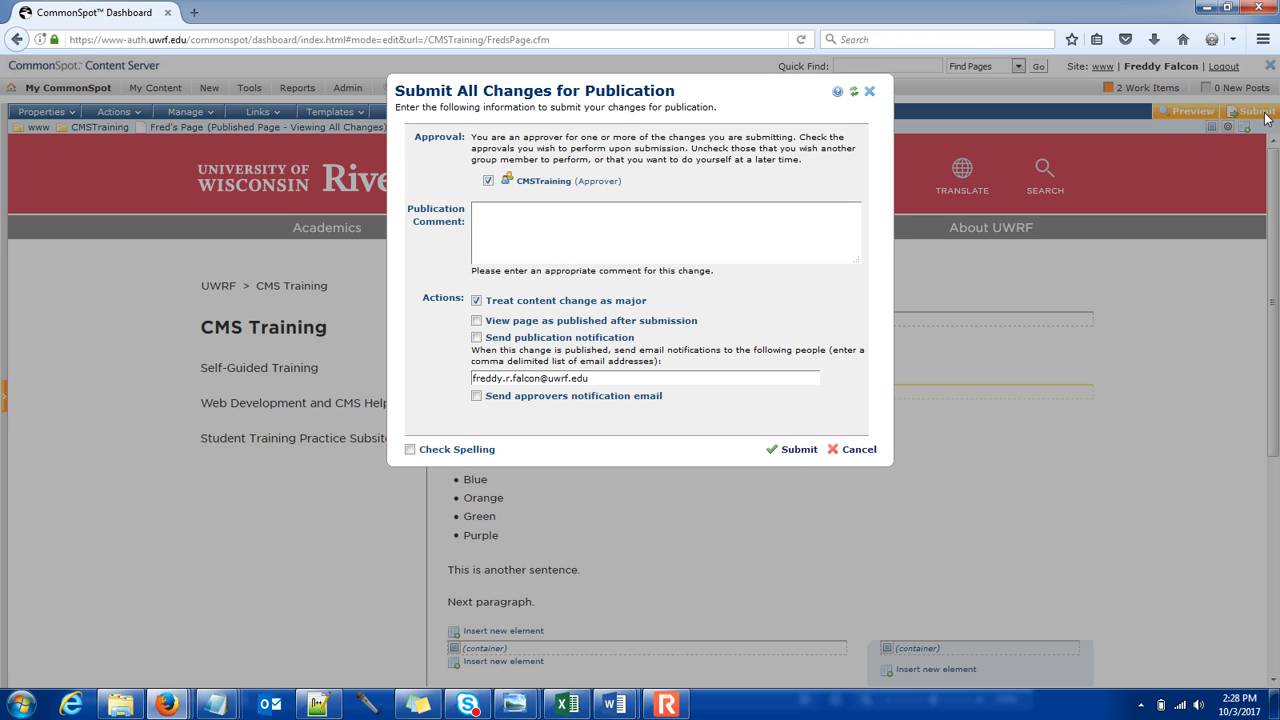
pyautogui.click(795, 450)
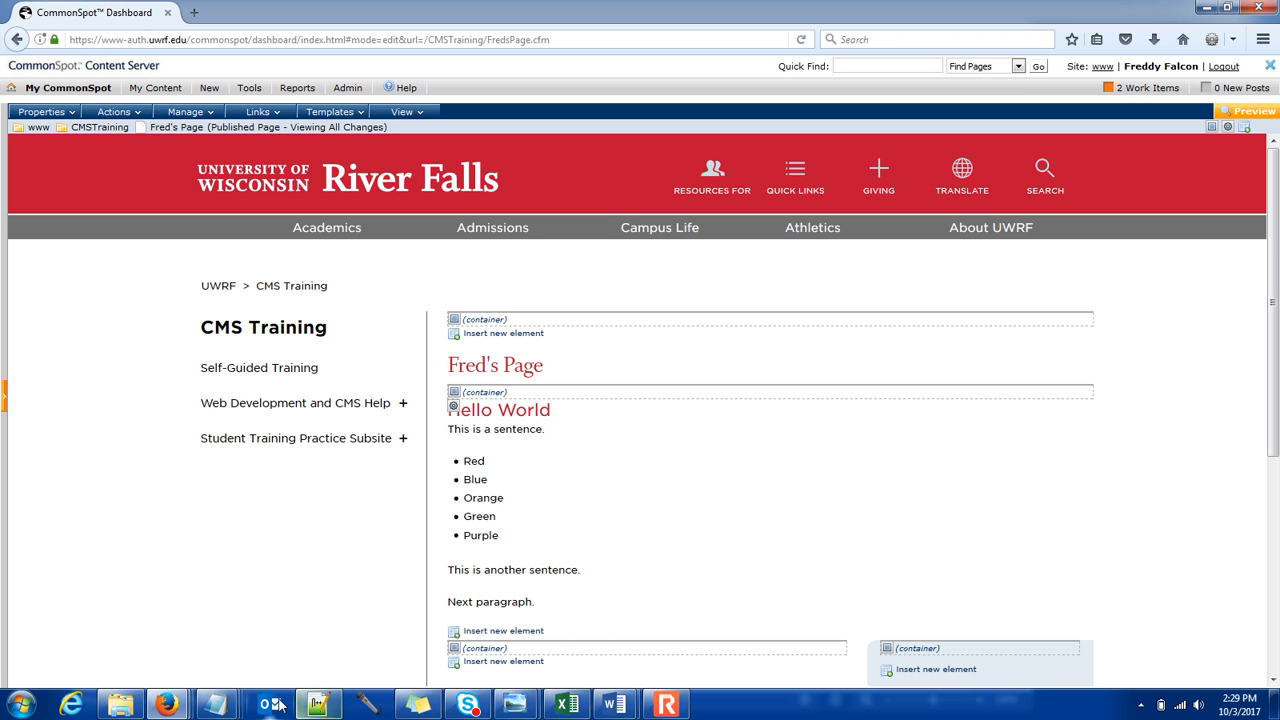
pyautogui.click(665, 705)
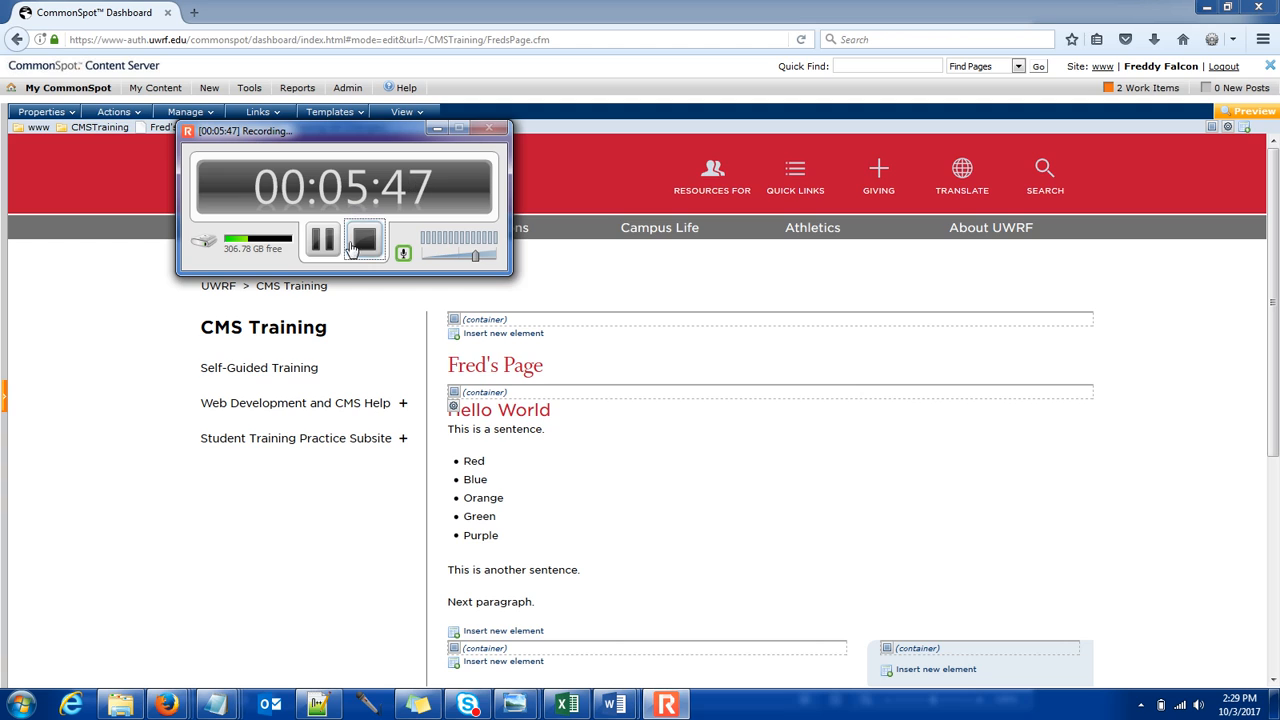